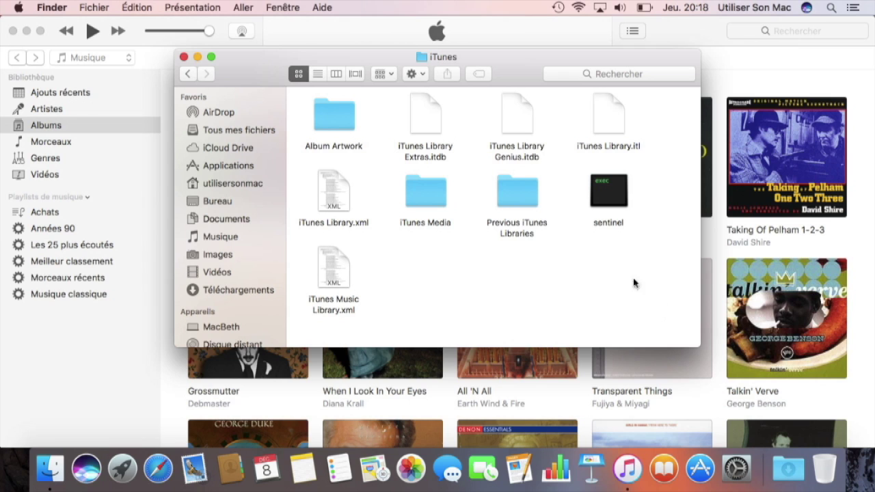
- Look up the full folder path of the iTunes folder in Finder
{"action": "left_click", "coordinate": [455, 60], "text": "super"}
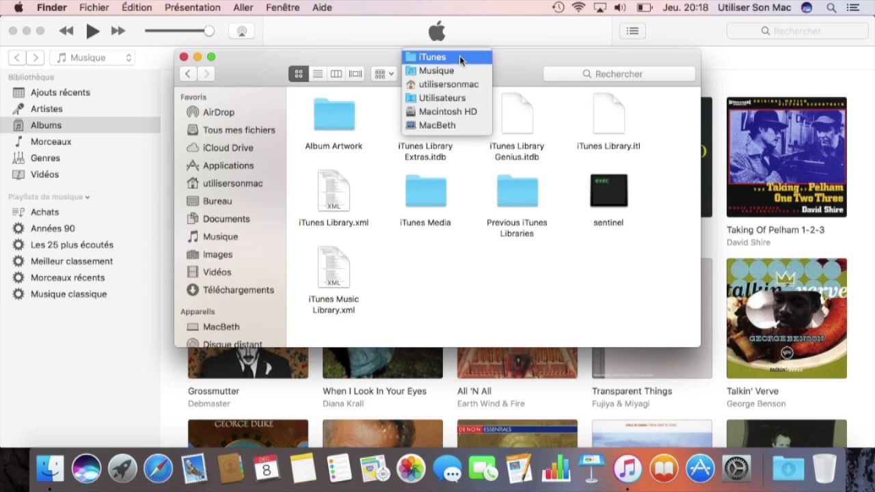
{"action": "left_click", "coordinate": [518, 58]}
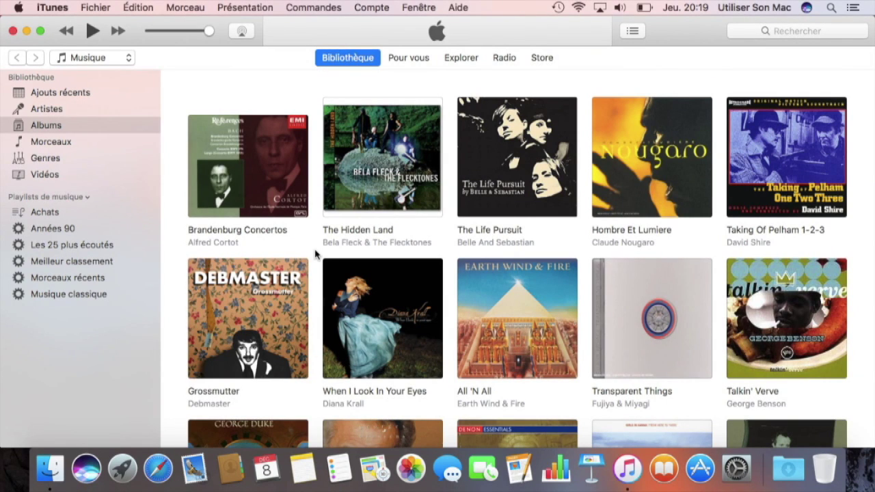
- Quit iTunes and relaunch it so that it asks which library to use
{"action": "left_click", "coordinate": [63, 6]}
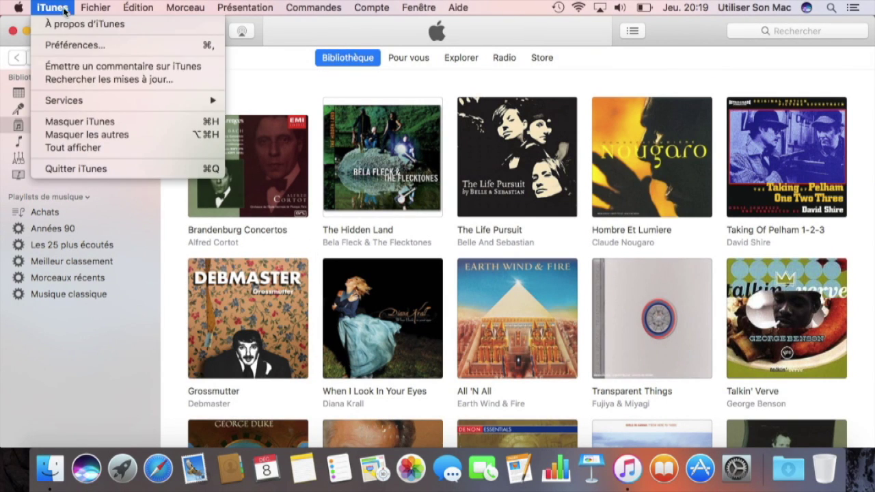
{"action": "left_click", "coordinate": [75, 169]}
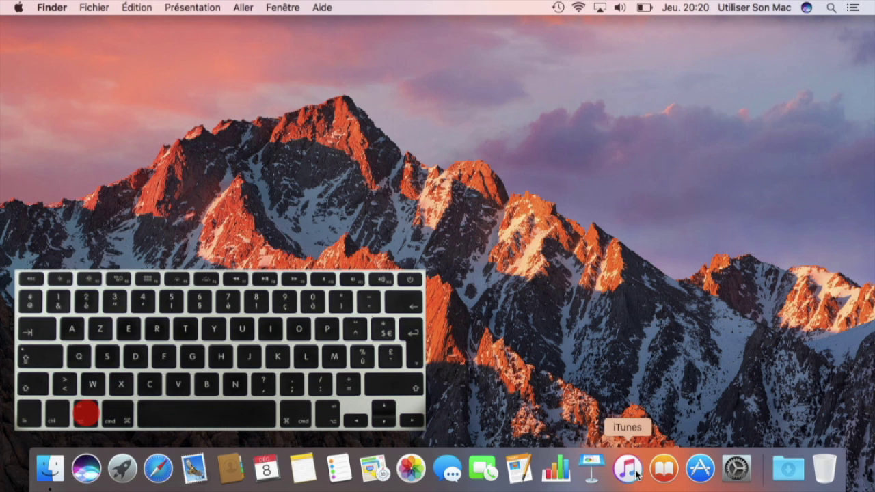
{"action": "left_click", "coordinate": [627, 469], "text": "alt"}
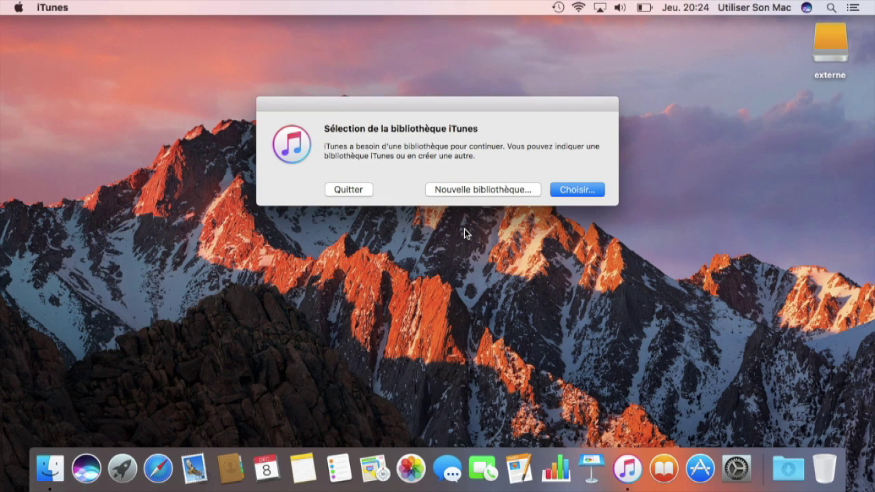
- Create a new iTunes library named "Demo musique" on the externe drive
{"action": "left_click", "coordinate": [498, 191]}
{"action": "type", "text": "Demo musique"}
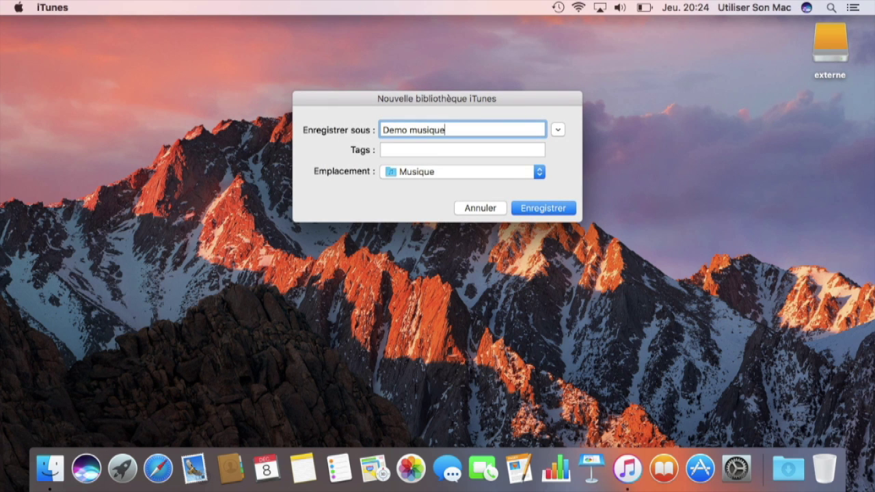
{"action": "left_click", "coordinate": [558, 129]}
{"action": "left_click", "coordinate": [238, 436]}
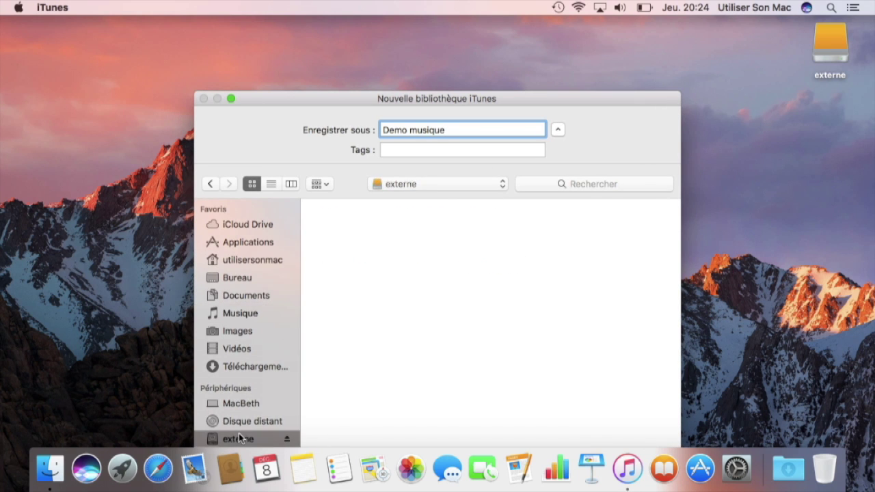
{"action": "left_click_drag", "start_coordinate": [317, 100], "coordinate": [318, 32]}
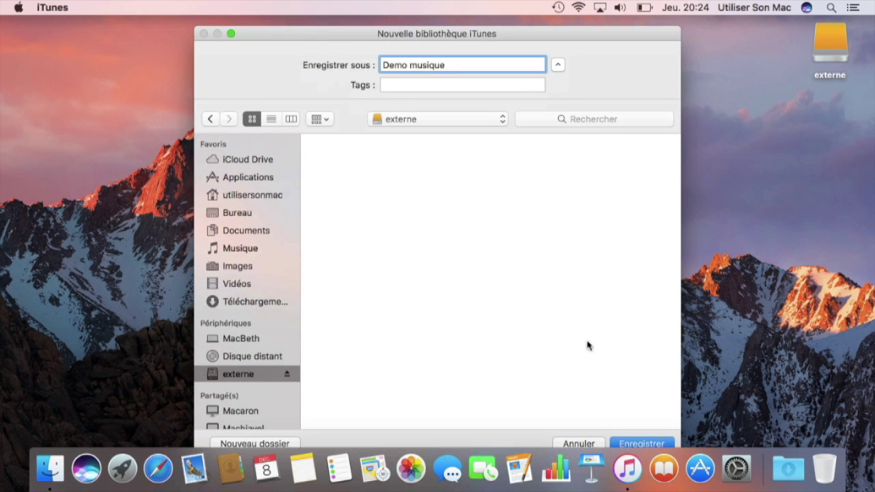
{"action": "left_click", "coordinate": [640, 444]}
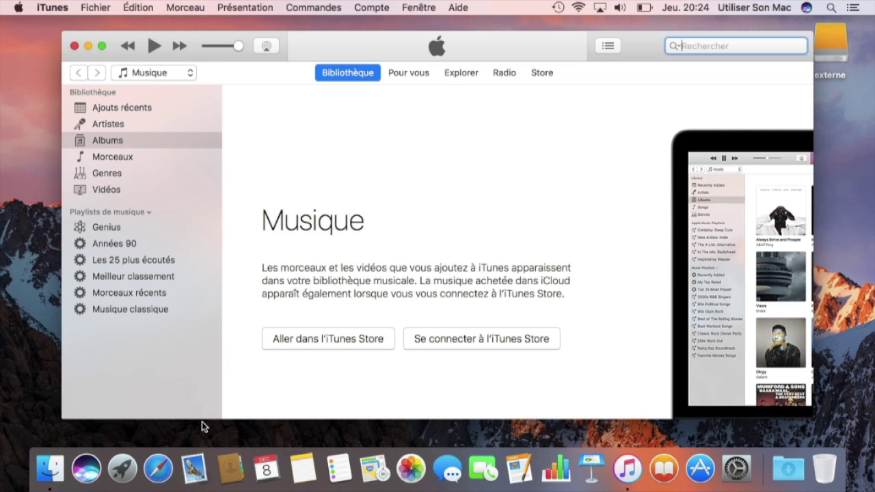
- Add the "exemples de musiques" folder from Documents to the new iTunes library and quit iTunes
{"action": "left_click", "coordinate": [50, 467]}
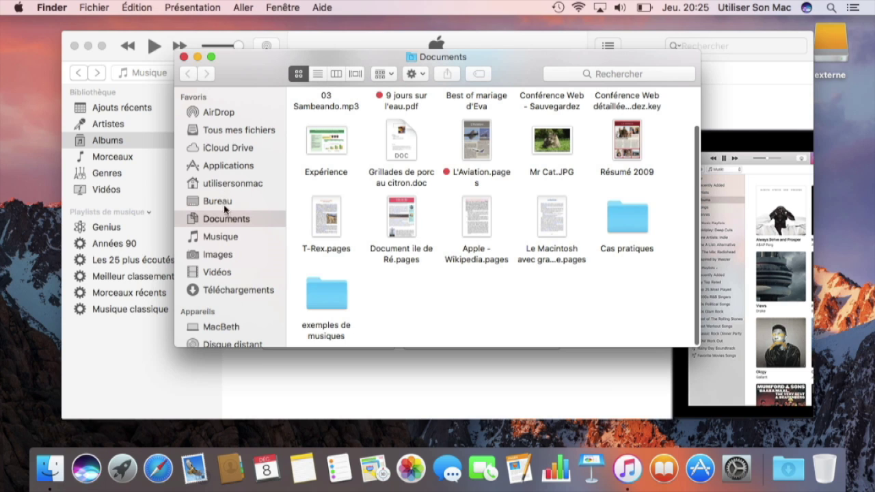
{"action": "left_click", "coordinate": [336, 289]}
{"action": "left_click_drag", "start_coordinate": [335, 289], "coordinate": [491, 383]}
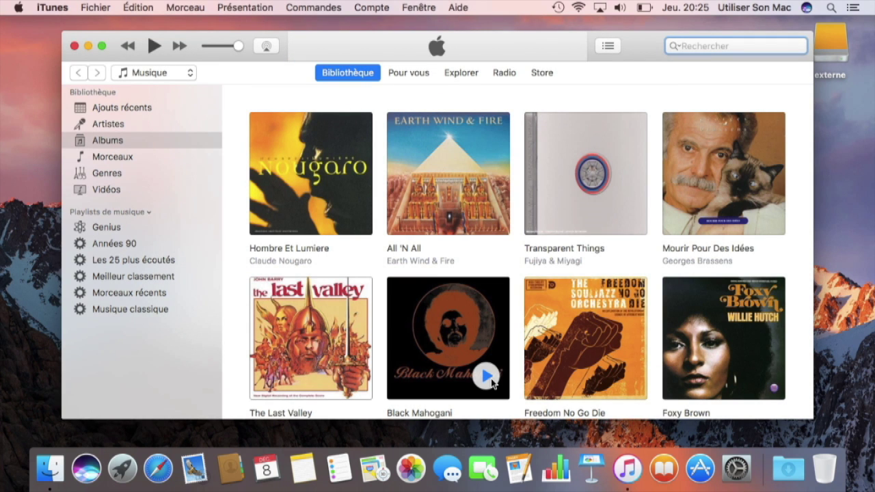
{"action": "left_click", "coordinate": [65, 7]}
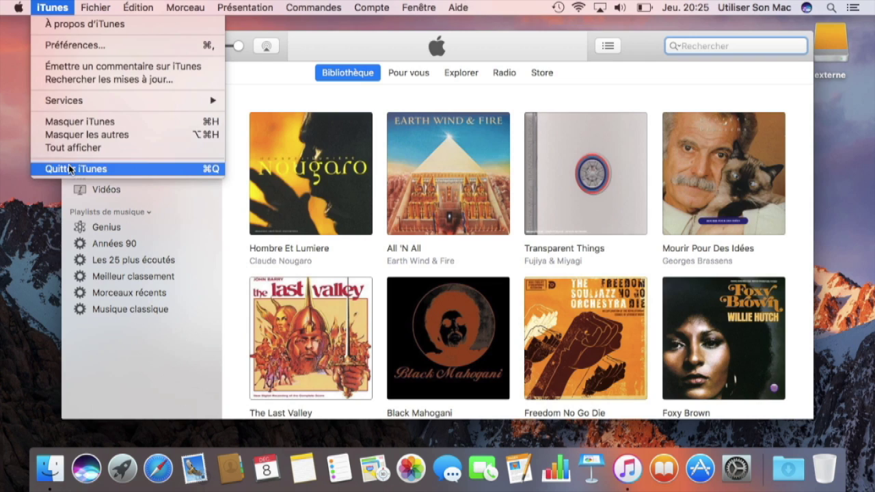
{"action": "left_click", "coordinate": [69, 168]}
- Examine the Music folder inside iTunes Media of Demo musique on the externe drive, and close the Finder windows
{"action": "double_click", "coordinate": [825, 56]}
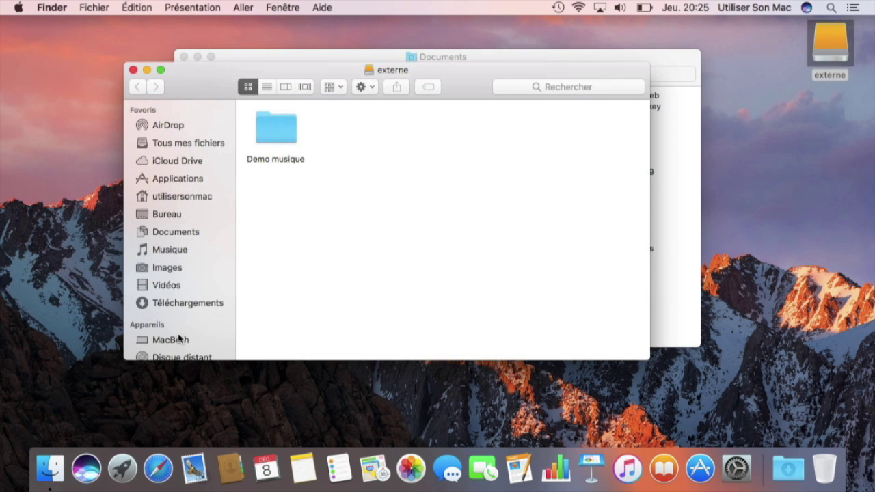
{"action": "double_click", "coordinate": [282, 131]}
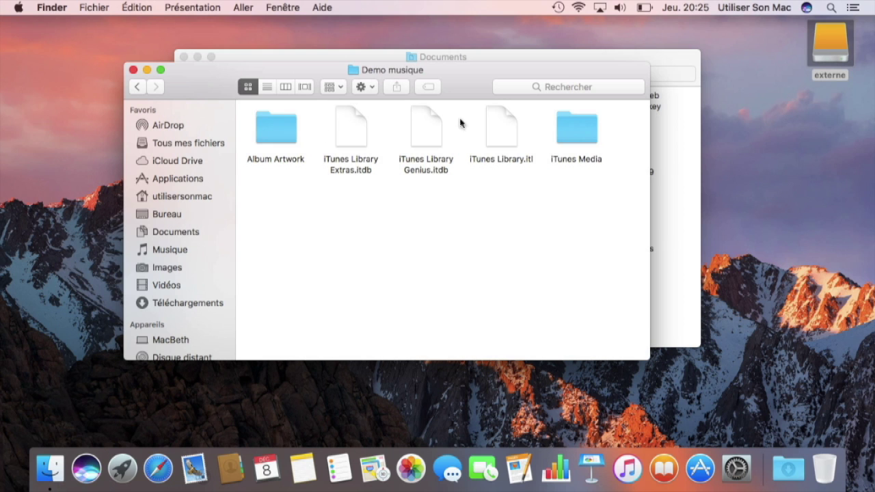
{"action": "double_click", "coordinate": [576, 134]}
{"action": "double_click", "coordinate": [358, 144]}
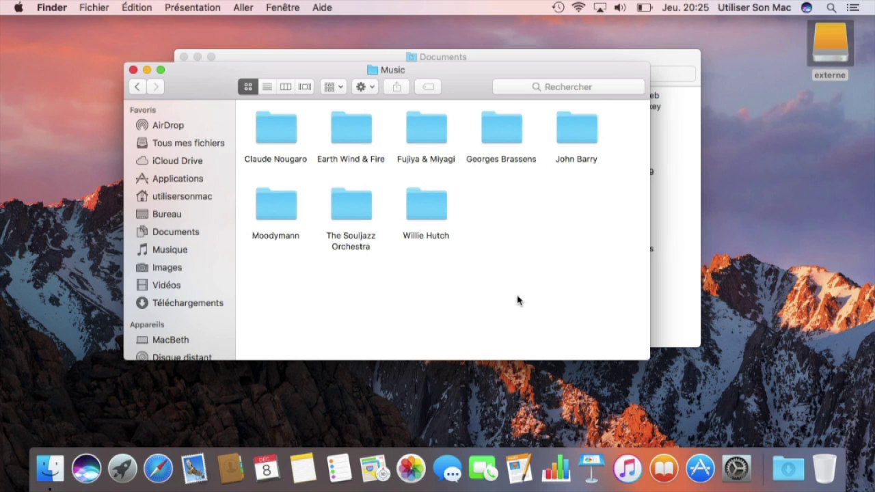
{"action": "left_click", "coordinate": [133, 69]}
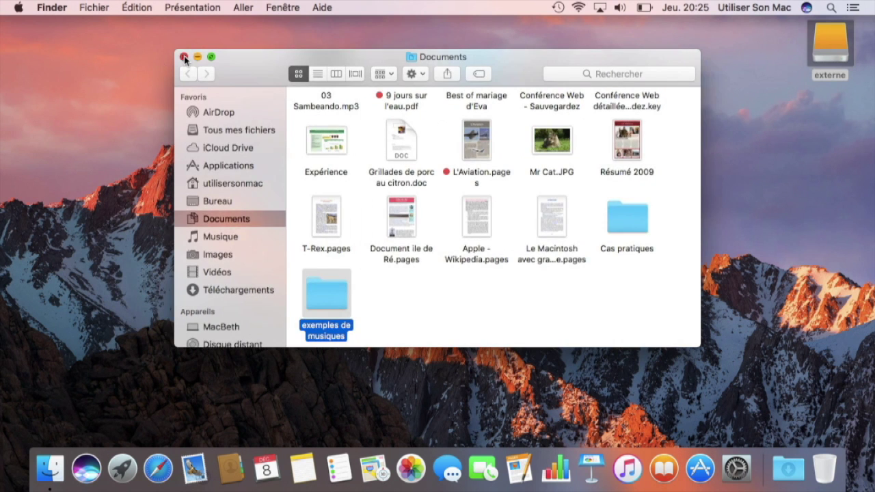
{"action": "left_click", "coordinate": [184, 57]}
- Bring up the iTunes library selection prompt and quit it without choosing a library
{"action": "left_click", "coordinate": [626, 468]}
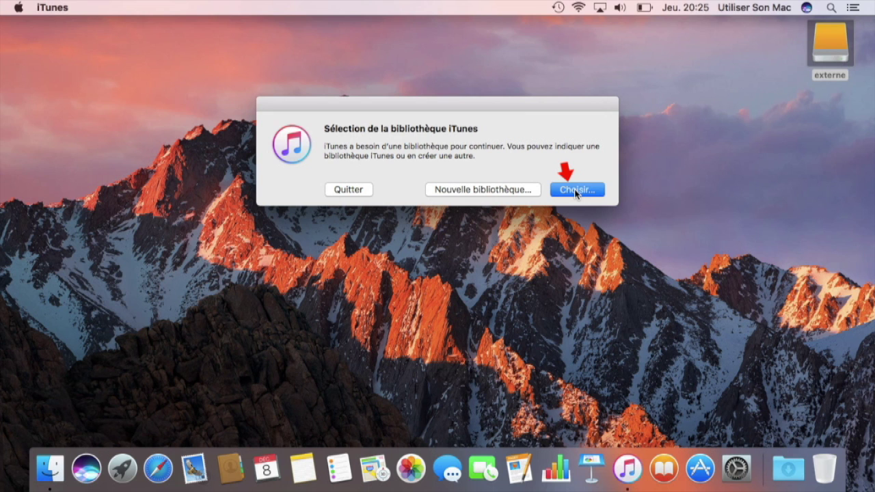
{"action": "left_click", "coordinate": [361, 189]}
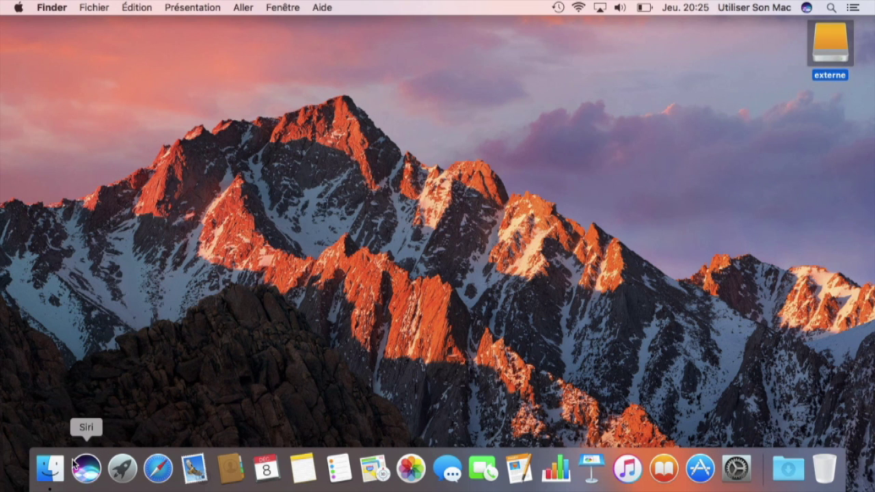
- Copy the iTunes folder from Musique onto the externe drive beside the Demo musique folder
{"action": "left_click", "coordinate": [51, 470]}
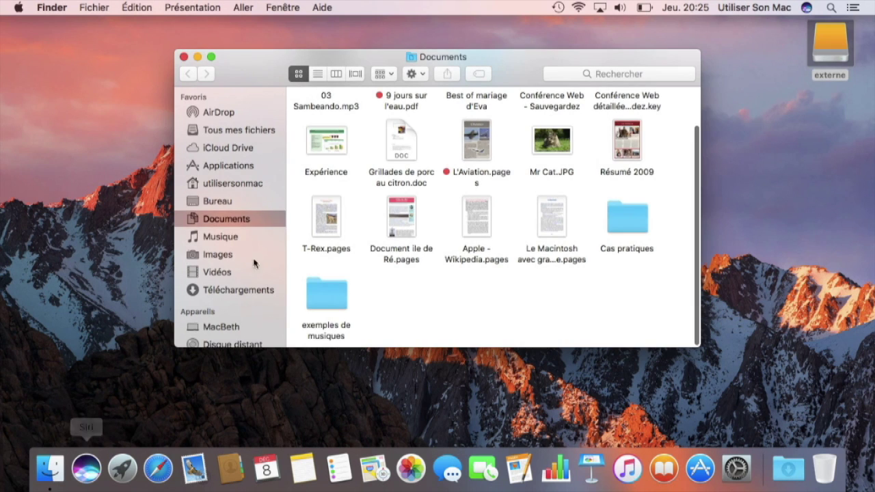
{"action": "left_click", "coordinate": [223, 239]}
{"action": "left_click", "coordinate": [414, 130]}
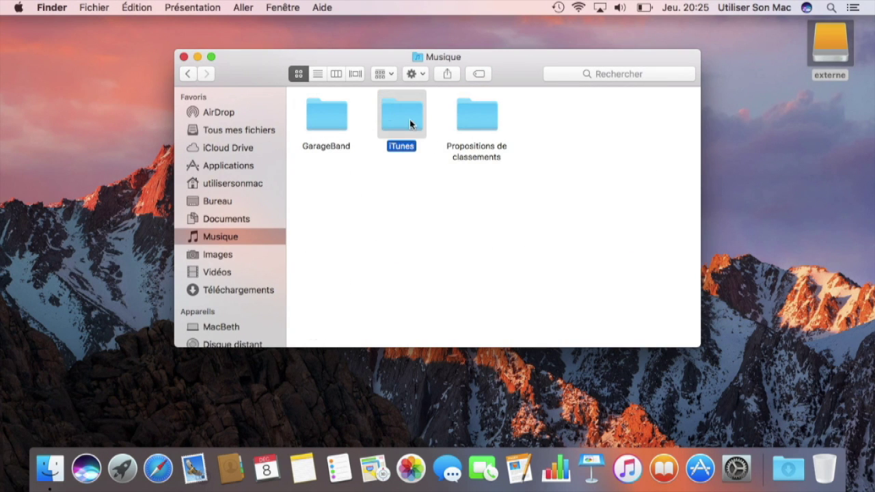
{"action": "left_click", "coordinate": [135, 7]}
{"action": "left_click", "coordinate": [136, 71]}
{"action": "scroll", "coordinate": [224, 331], "scroll_direction": "down", "scroll_amount": 5}
{"action": "left_click", "coordinate": [229, 264]}
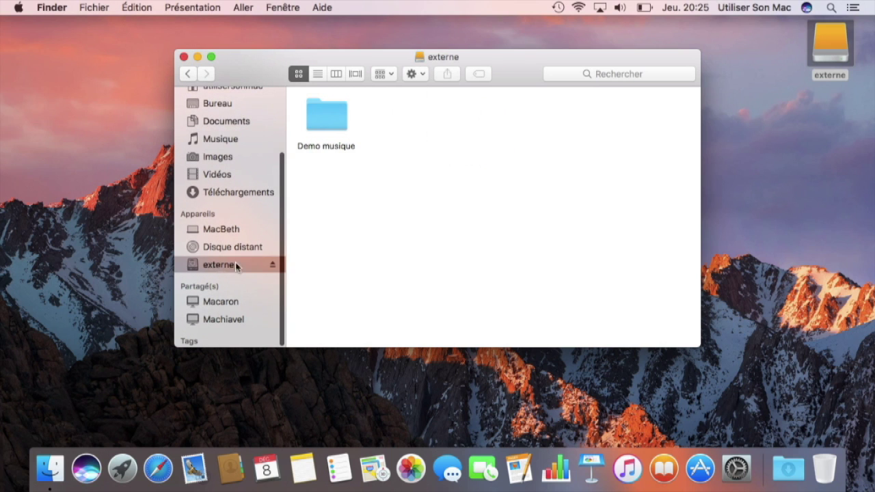
{"action": "left_click", "coordinate": [137, 7]}
{"action": "left_click", "coordinate": [146, 83]}
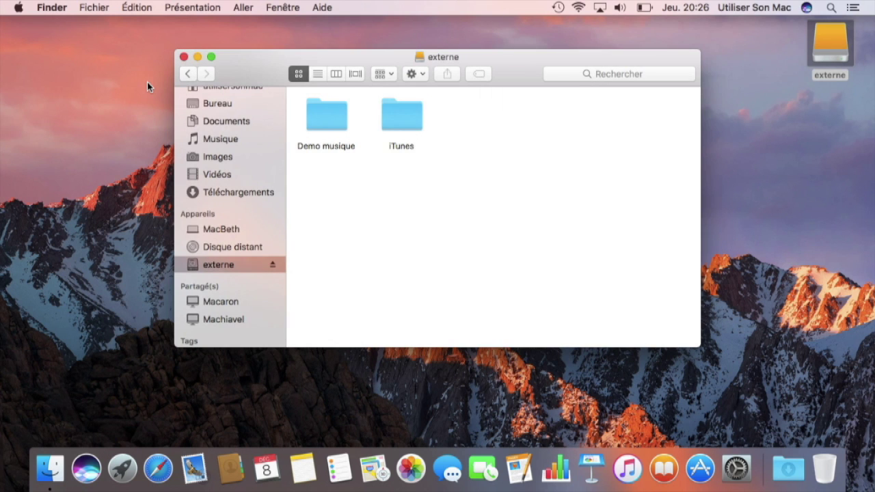
- Relaunch iTunes with the iTunes folder on the externe drive as its library and look through the albums
{"action": "left_click", "coordinate": [628, 469], "text": "alt"}
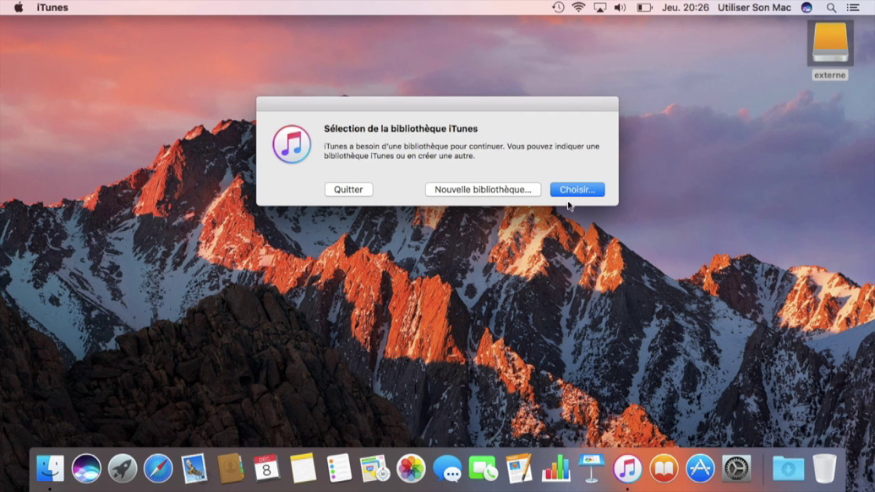
{"action": "left_click", "coordinate": [573, 191]}
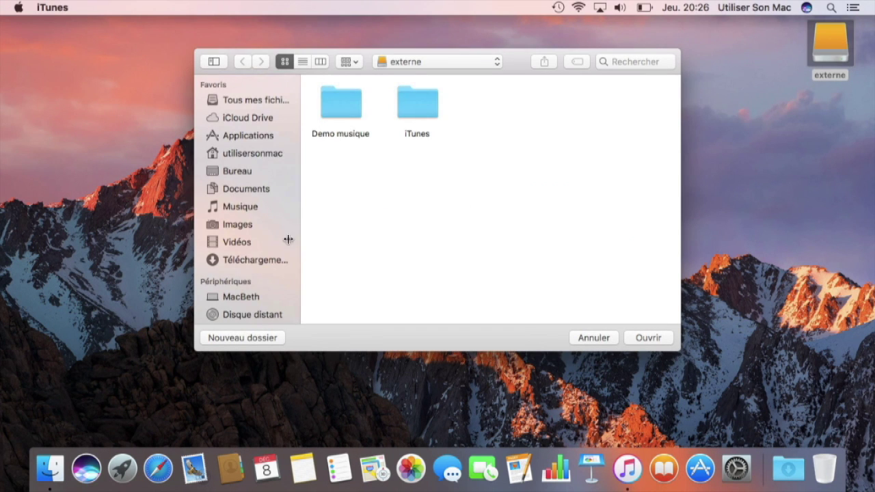
{"action": "scroll", "coordinate": [245, 287], "scroll_direction": "down", "scroll_amount": 2}
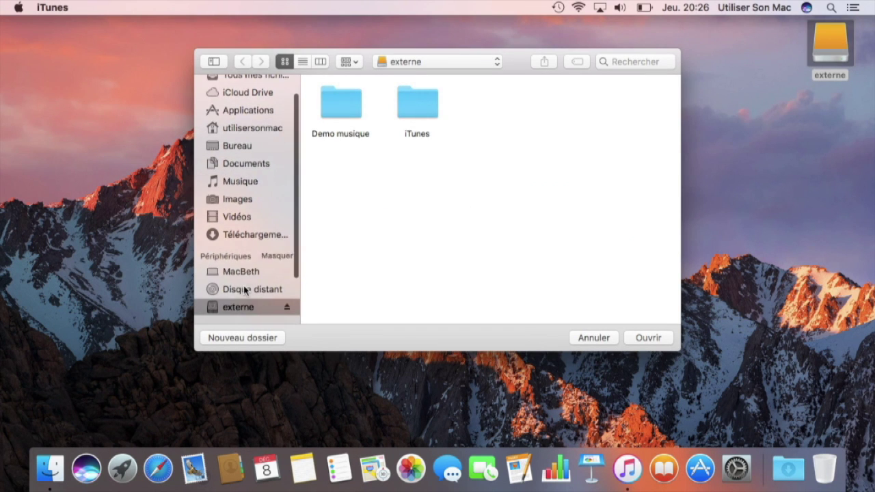
{"action": "left_click", "coordinate": [412, 99]}
{"action": "left_click", "coordinate": [646, 338]}
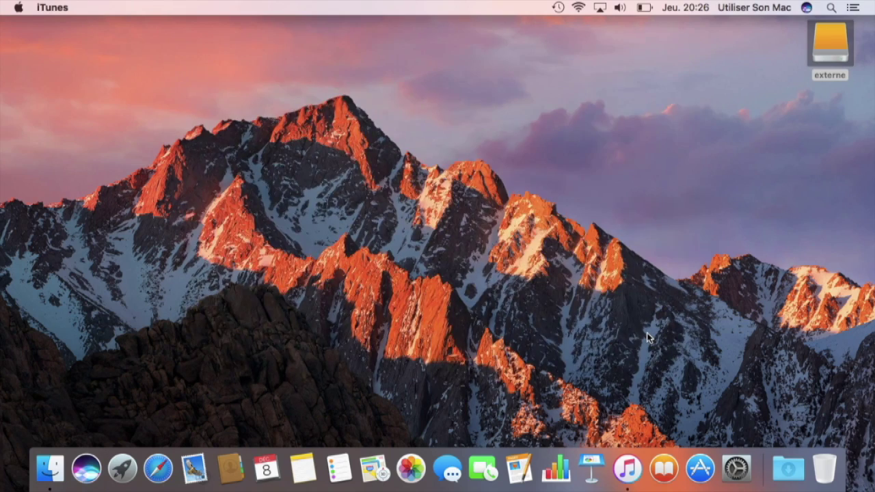
{"action": "scroll", "coordinate": [647, 336], "scroll_direction": "down", "scroll_amount": 10}
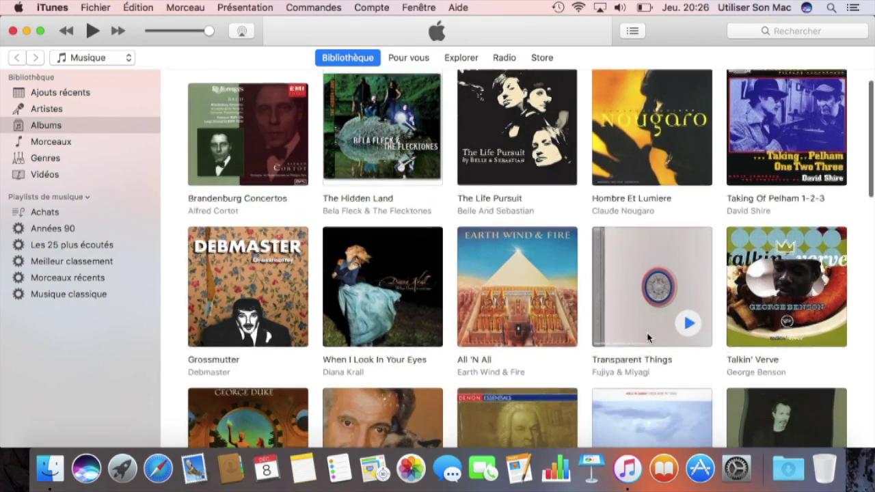
{"action": "scroll", "coordinate": [649, 337], "scroll_direction": "down", "scroll_amount": 8}
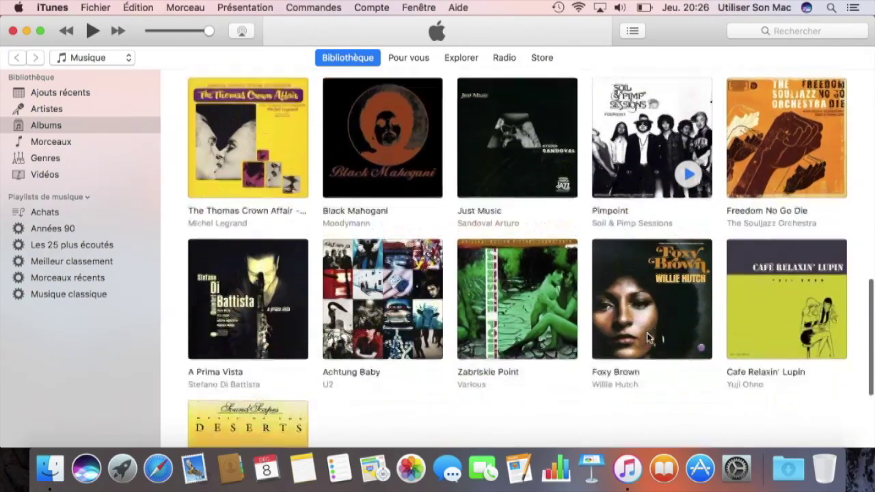
{"action": "scroll", "coordinate": [648, 337], "scroll_direction": "up", "scroll_amount": 10}
{"action": "scroll", "coordinate": [647, 336], "scroll_direction": "up", "scroll_amount": 10}
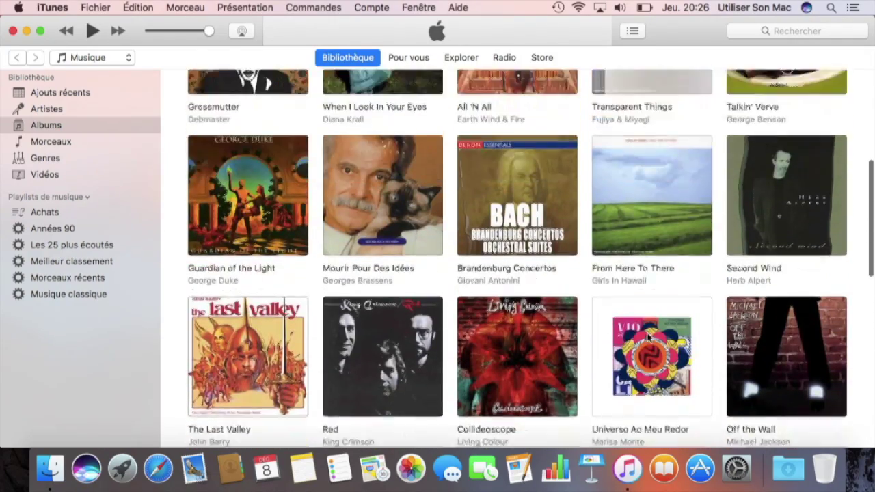